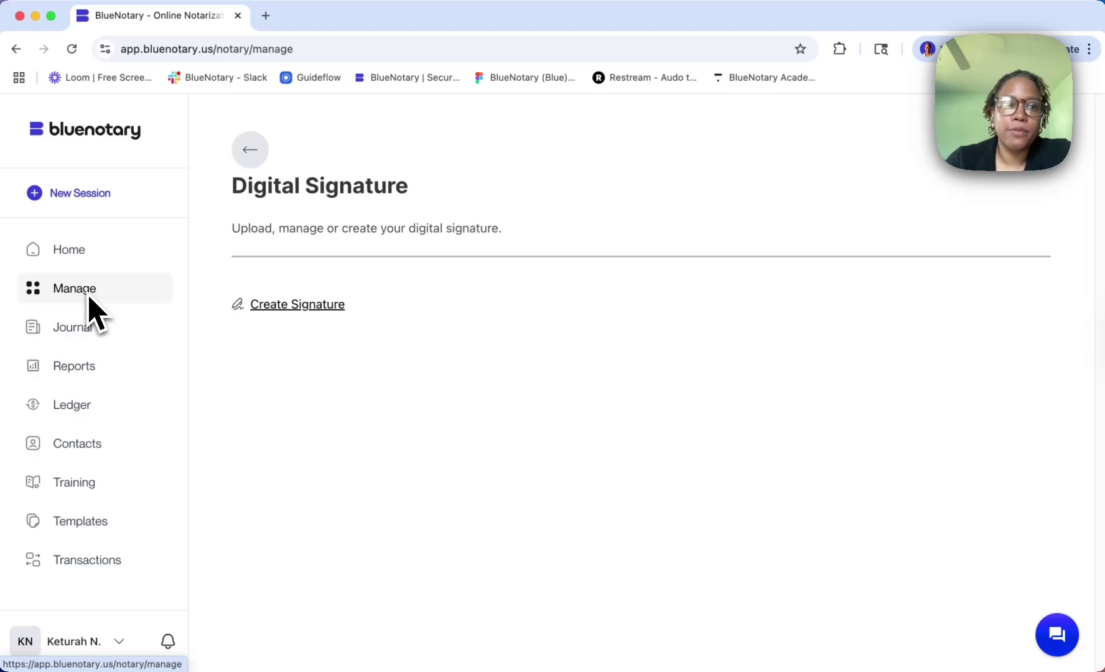
Step: Return to the Manage overview and go to the Digital Signature settings page
{"action": "left_click", "coordinate": [252, 155]}
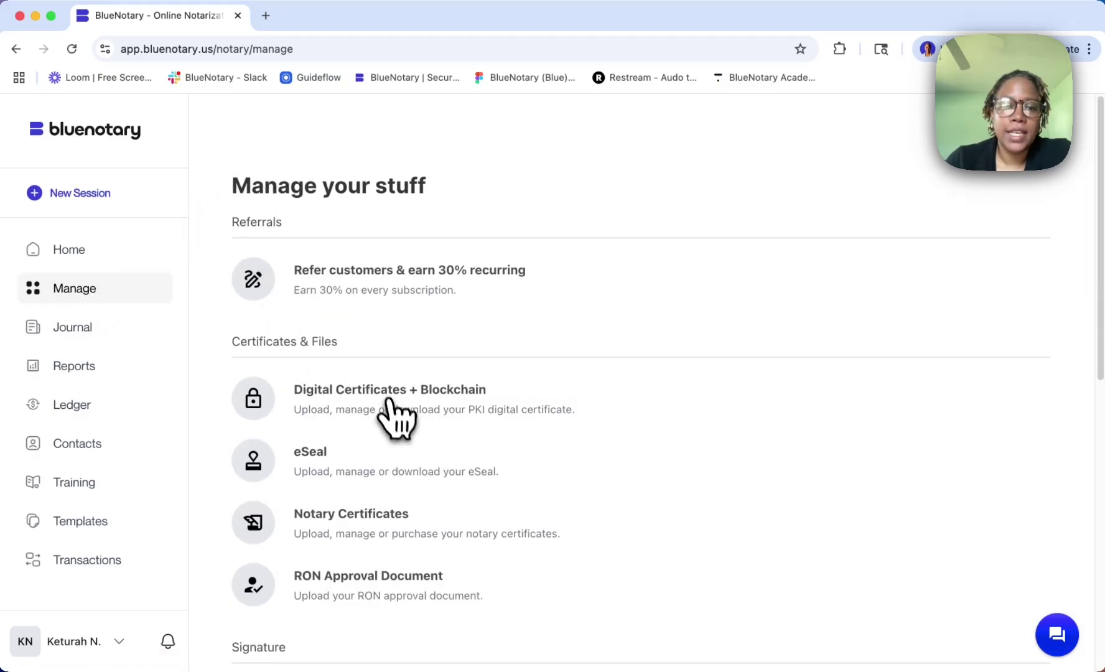
{"action": "scroll", "coordinate": [435, 405], "scroll_direction": "down", "scroll_amount": 1}
{"action": "scroll", "coordinate": [498, 401], "scroll_direction": "down", "scroll_amount": 5}
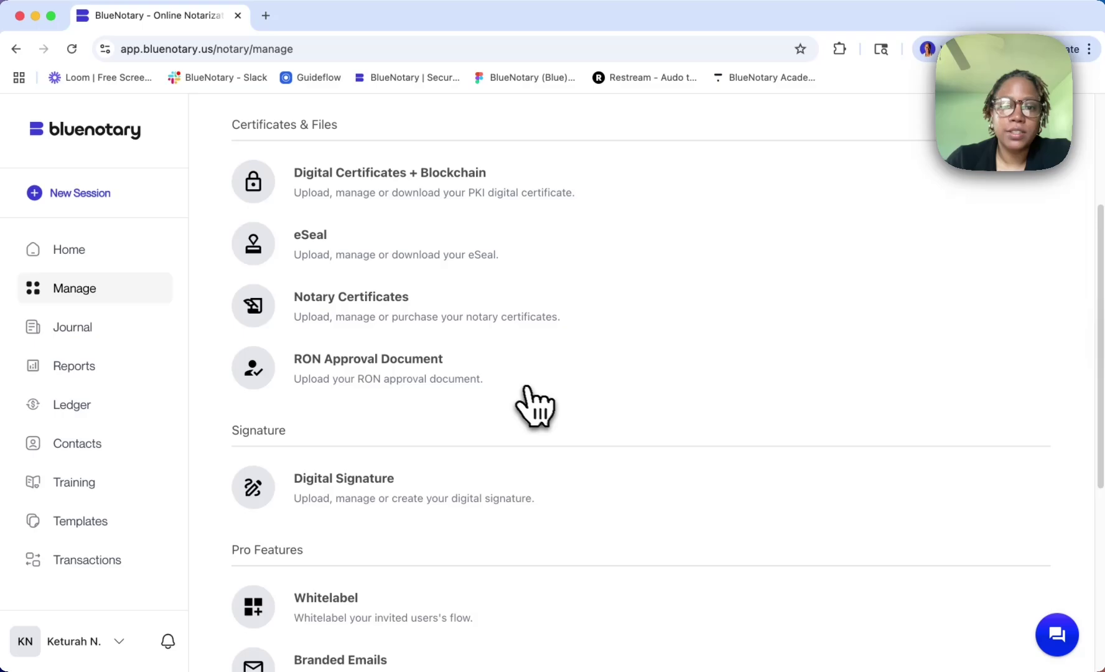
{"action": "scroll", "coordinate": [532, 398], "scroll_direction": "down", "scroll_amount": 1}
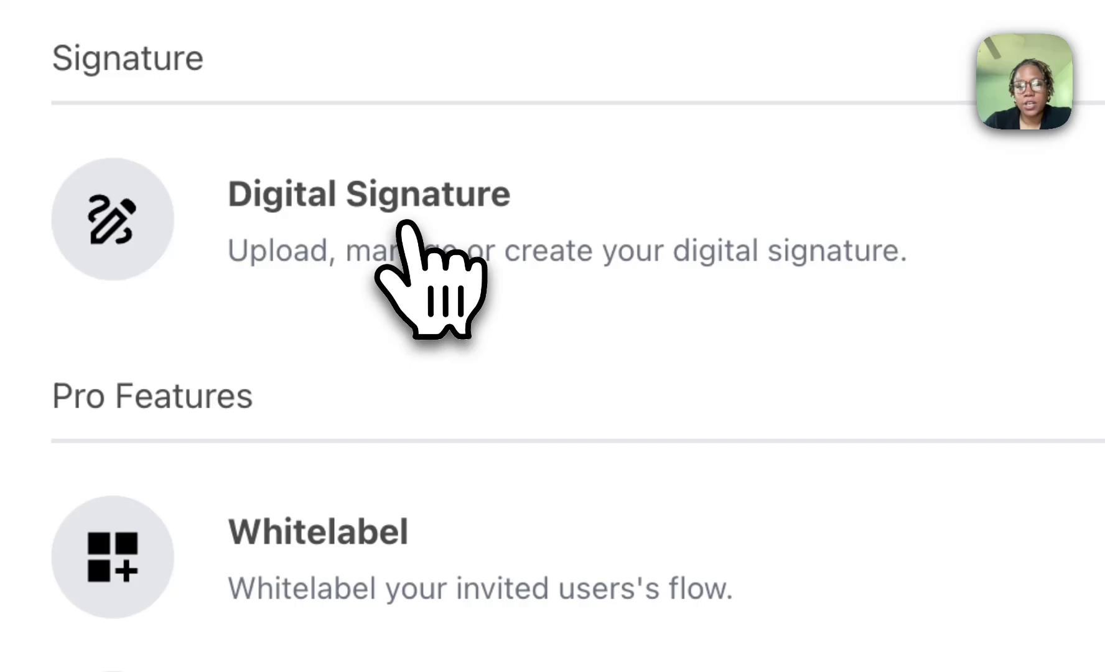
{"action": "left_click", "coordinate": [407, 226]}
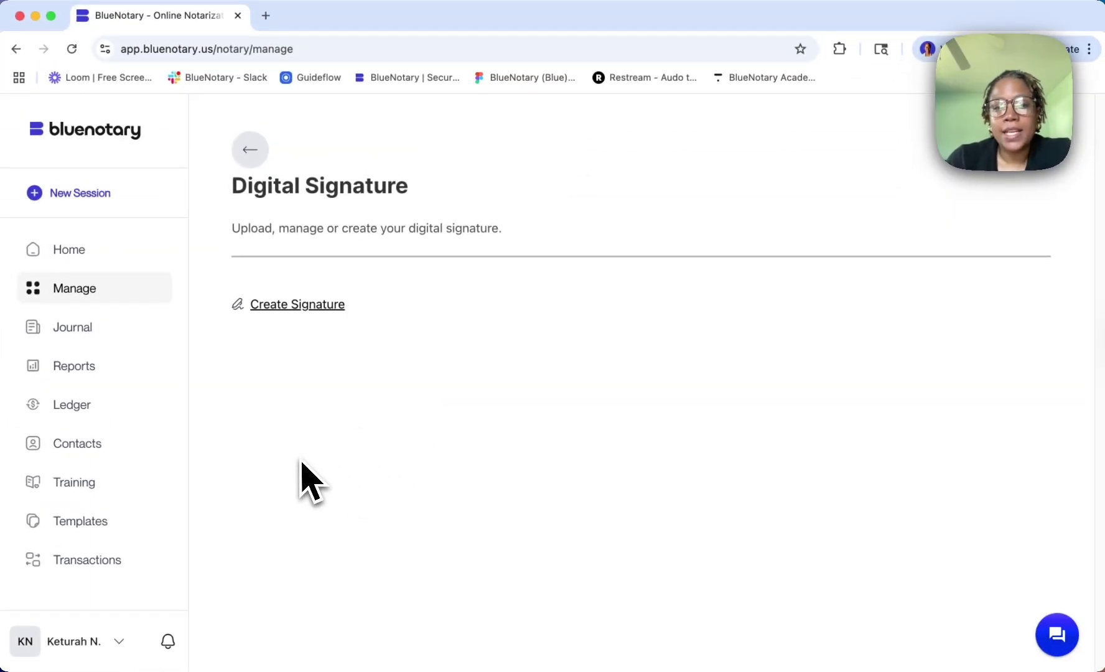
Step: Start a new signature and bring up the Upload option for a signature image
{"action": "left_click", "coordinate": [301, 309]}
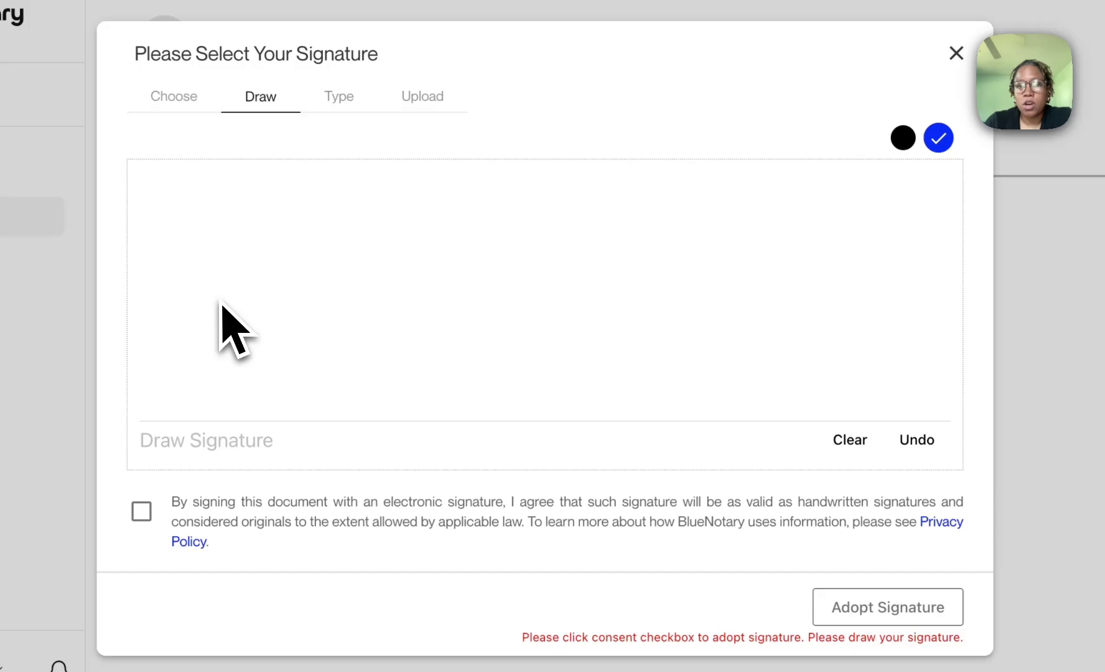
{"action": "left_click", "coordinate": [336, 100]}
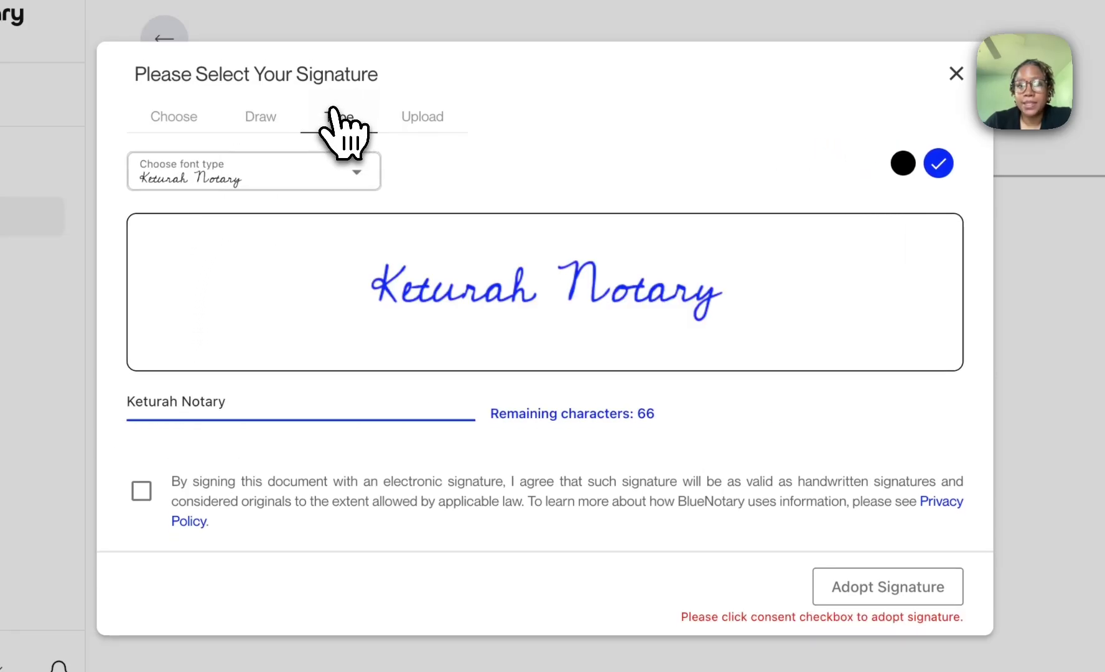
{"action": "left_click", "coordinate": [417, 118]}
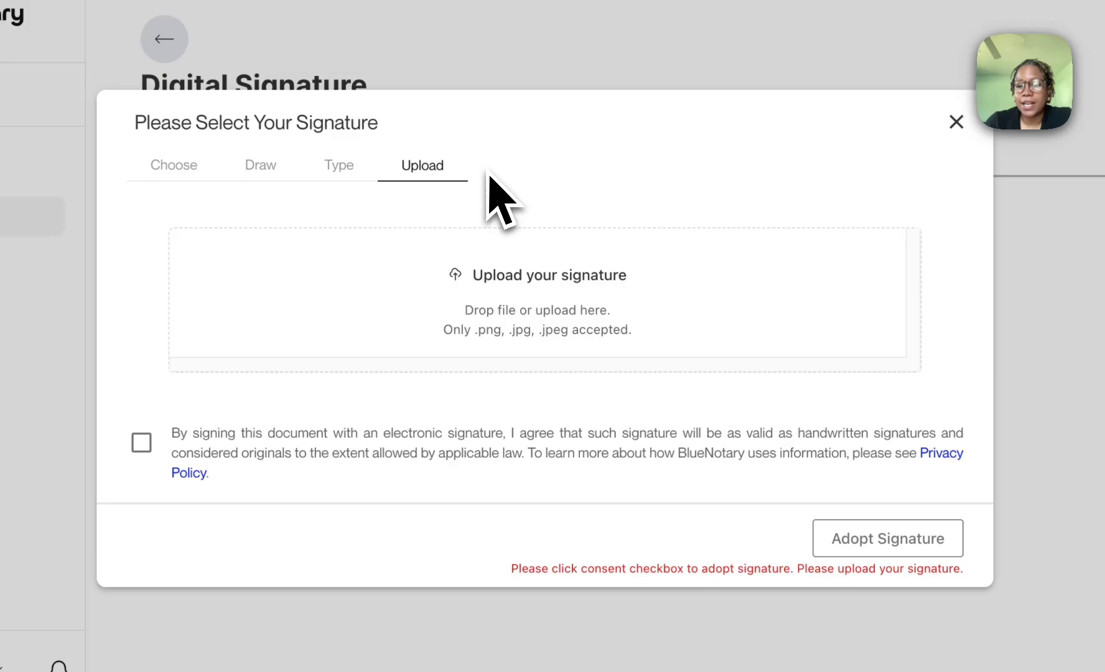
Step: Switch to Draw and hand-write a blue signature across the canvas, including a final dot
{"action": "left_click", "coordinate": [265, 187]}
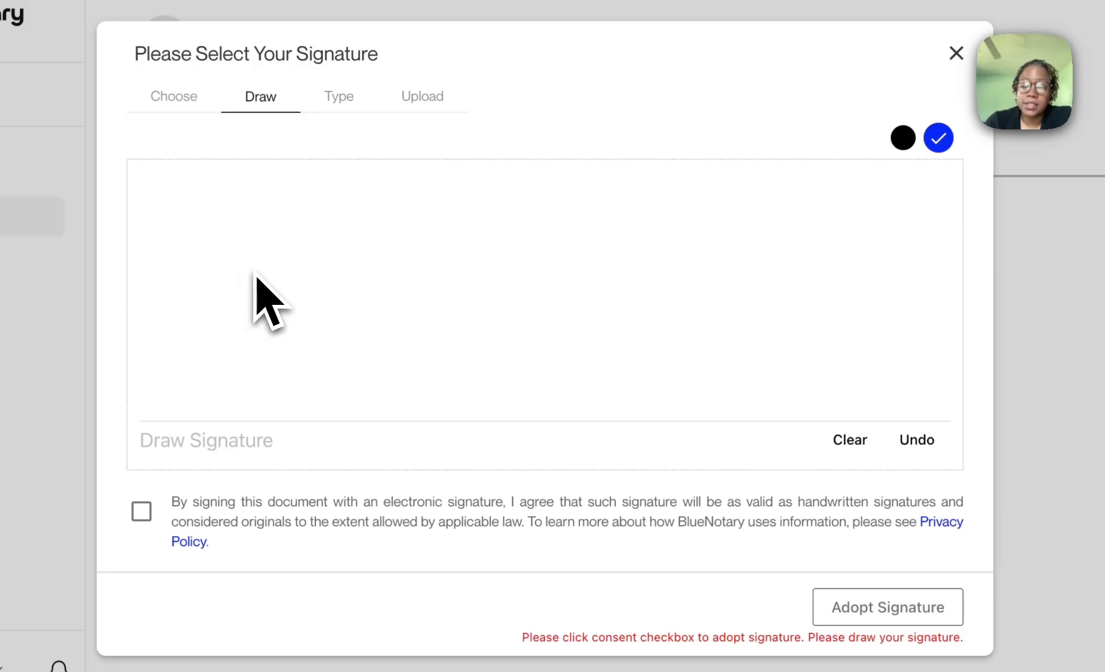
{"action": "mouse_move", "coordinate": [233, 274]}
{"action": "left_mouse_down"}
{"action": "mouse_move", "coordinate": [281, 266]}
{"action": "mouse_move", "coordinate": [220, 352]}
{"action": "mouse_move", "coordinate": [315, 277]}
{"action": "left_mouse_up"}
{"action": "mouse_move", "coordinate": [222, 339]}
{"action": "left_mouse_down"}
{"action": "mouse_move", "coordinate": [266, 376]}
{"action": "mouse_move", "coordinate": [338, 345]}
{"action": "mouse_move", "coordinate": [321, 378]}
{"action": "mouse_move", "coordinate": [585, 366]}
{"action": "mouse_move", "coordinate": [581, 354]}
{"action": "left_mouse_up"}
{"action": "left_click_drag", "start_coordinate": [287, 335], "coordinate": [292, 333]}
{"action": "left_click_drag", "start_coordinate": [365, 349], "coordinate": [389, 341]}
{"action": "mouse_move", "coordinate": [523, 367]}
{"action": "left_mouse_down"}
{"action": "mouse_move", "coordinate": [615, 345]}
{"action": "mouse_move", "coordinate": [685, 365]}
{"action": "mouse_move", "coordinate": [703, 341]}
{"action": "mouse_move", "coordinate": [708, 350]}
{"action": "mouse_move", "coordinate": [738, 340]}
{"action": "mouse_move", "coordinate": [723, 418]}
{"action": "mouse_move", "coordinate": [778, 356]}
{"action": "left_mouse_up"}
{"action": "left_click", "coordinate": [644, 353]}
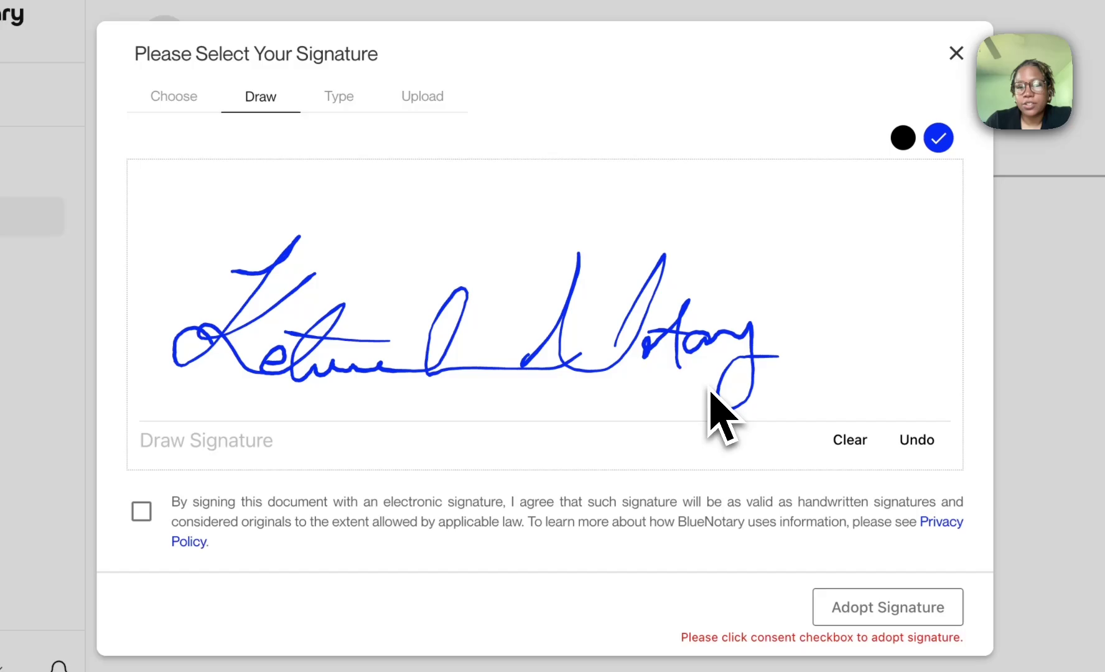
Step: Show the typed signature in the second script font and change its ink to black
{"action": "left_click", "coordinate": [343, 100]}
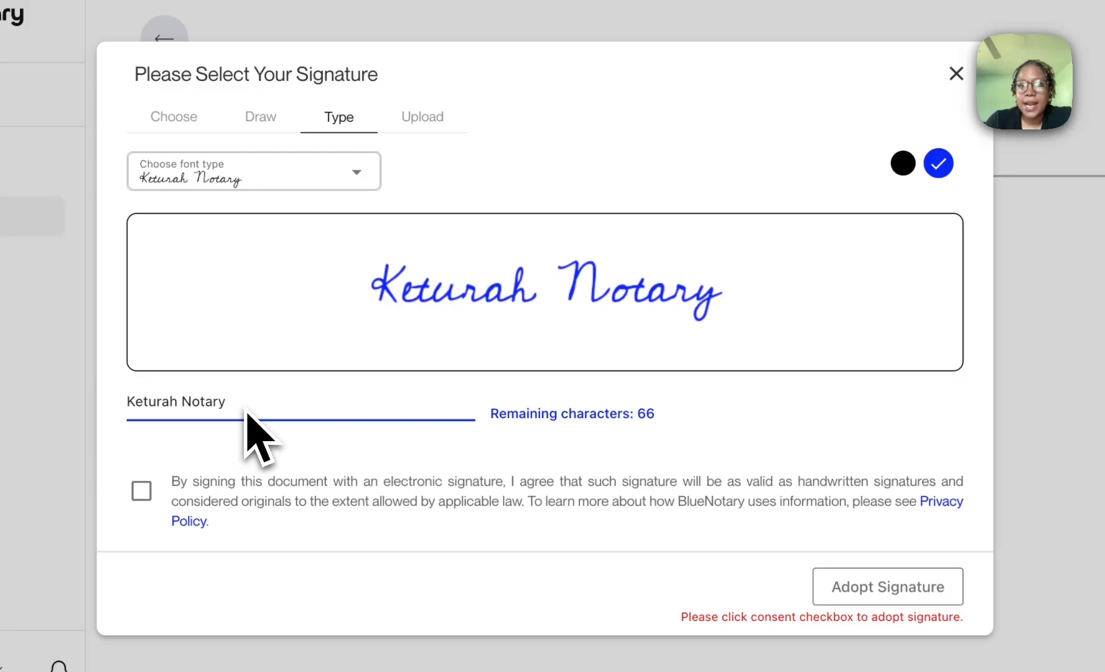
{"action": "left_click", "coordinate": [359, 184]}
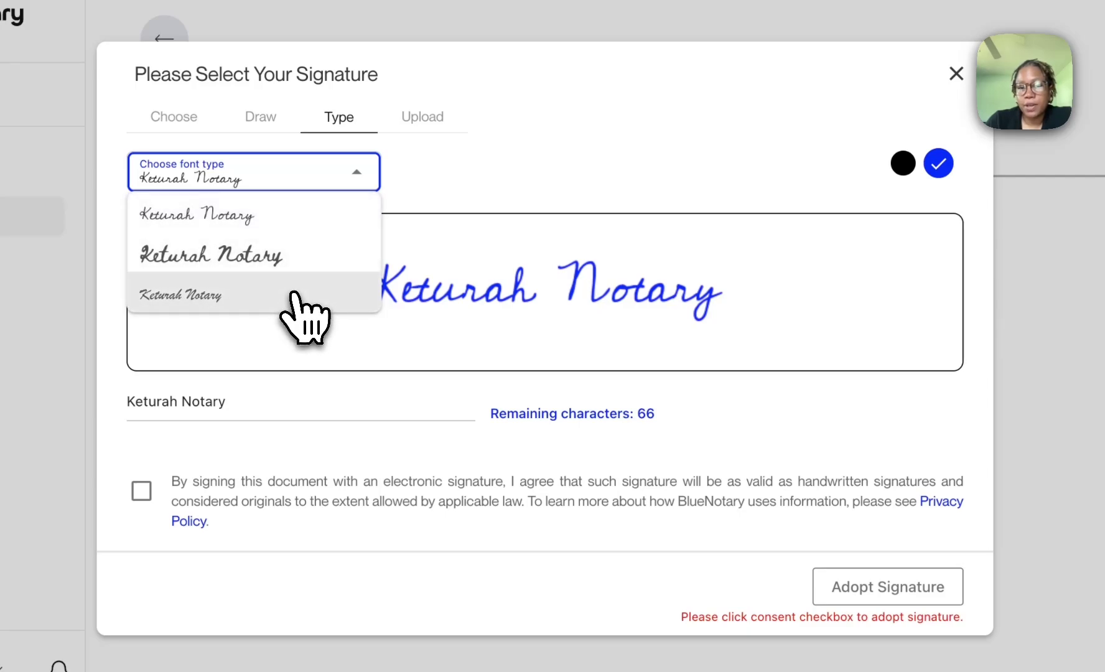
{"action": "left_click", "coordinate": [293, 294]}
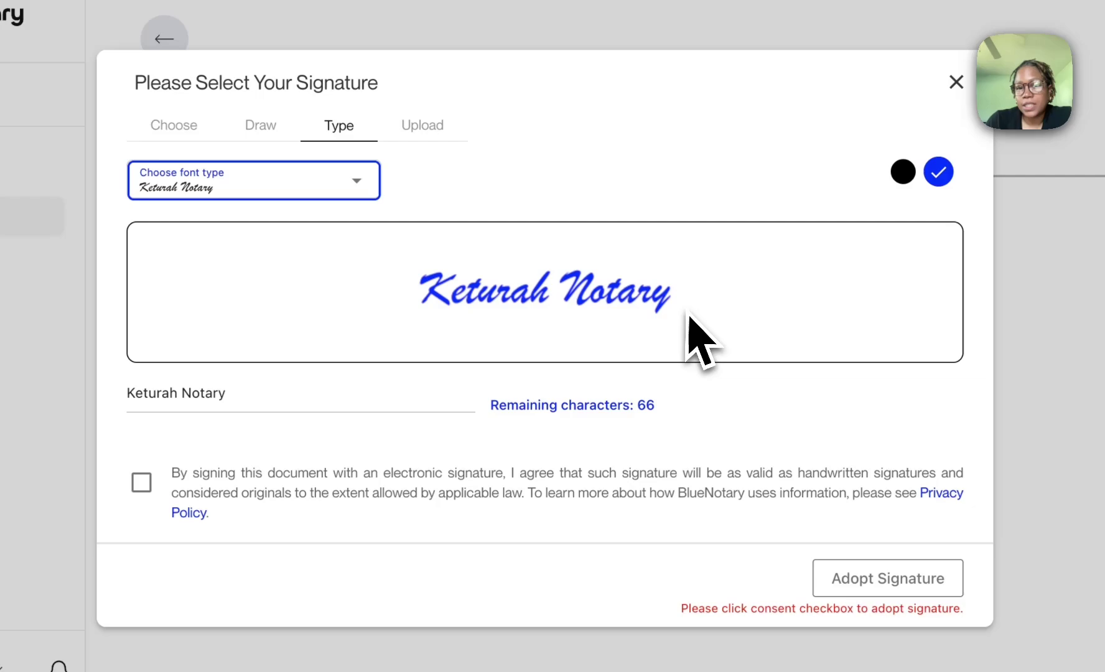
{"action": "left_click", "coordinate": [357, 192]}
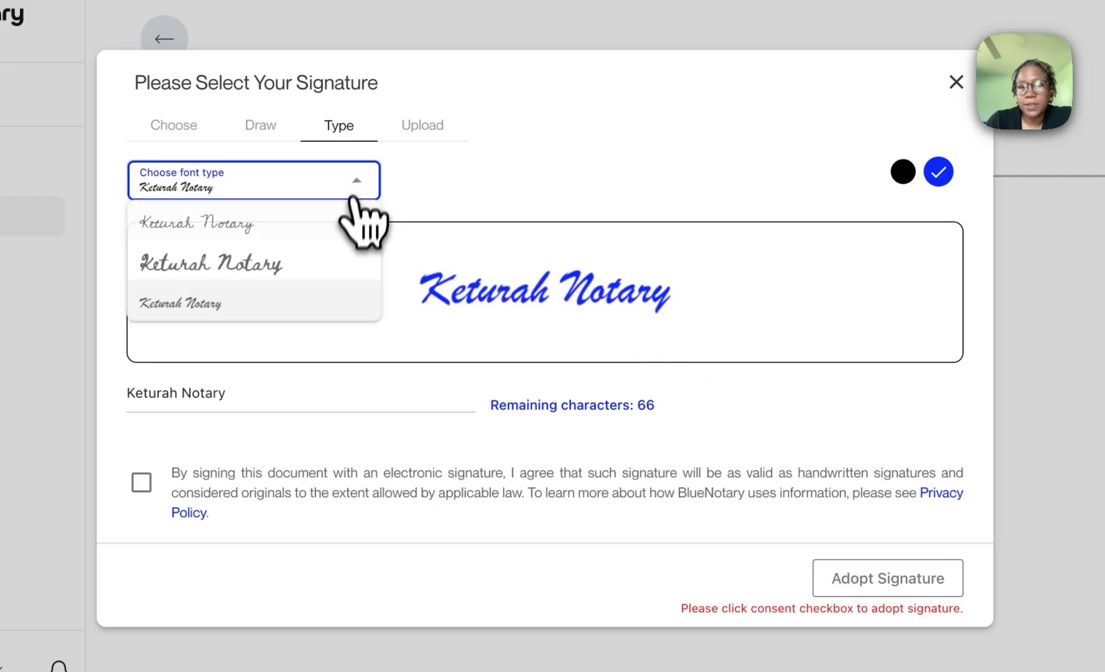
{"action": "left_click", "coordinate": [343, 260]}
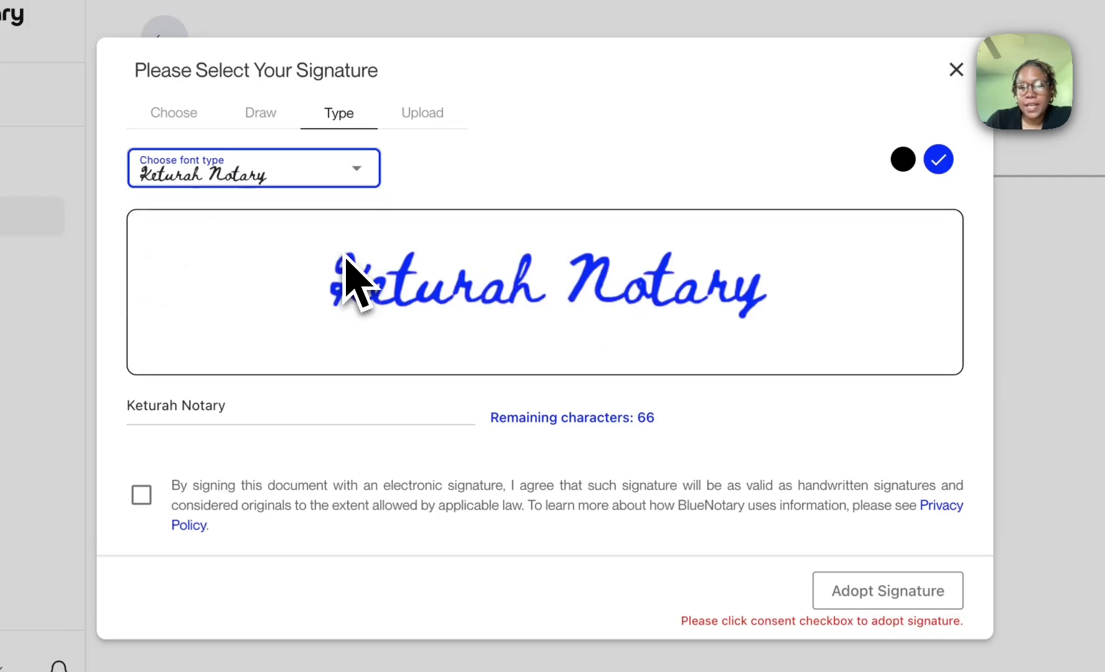
{"action": "left_click", "coordinate": [903, 161]}
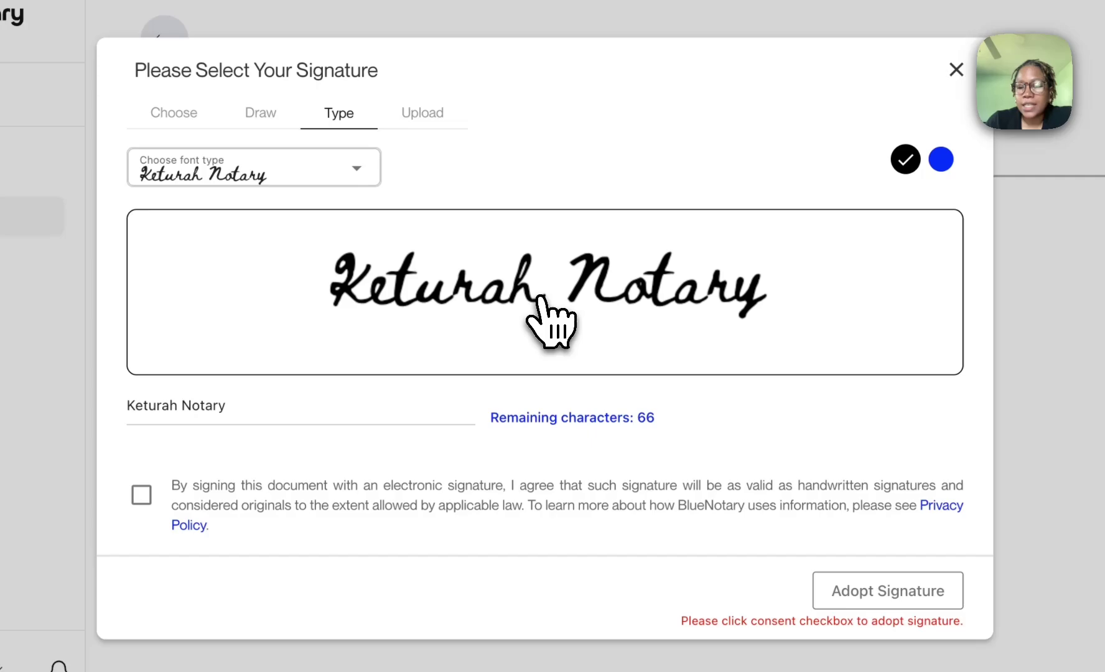
Step: Upload the signature PNG from Documents, accept the e-signature consent, and adopt it
{"action": "left_click", "coordinate": [434, 119]}
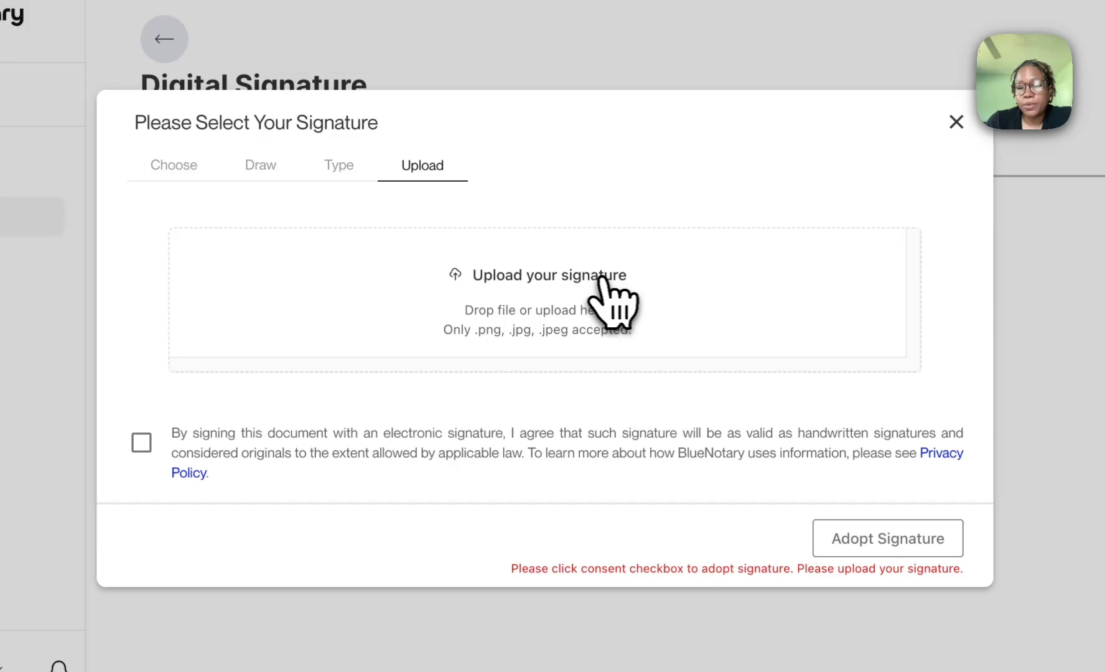
{"action": "left_click", "coordinate": [567, 277]}
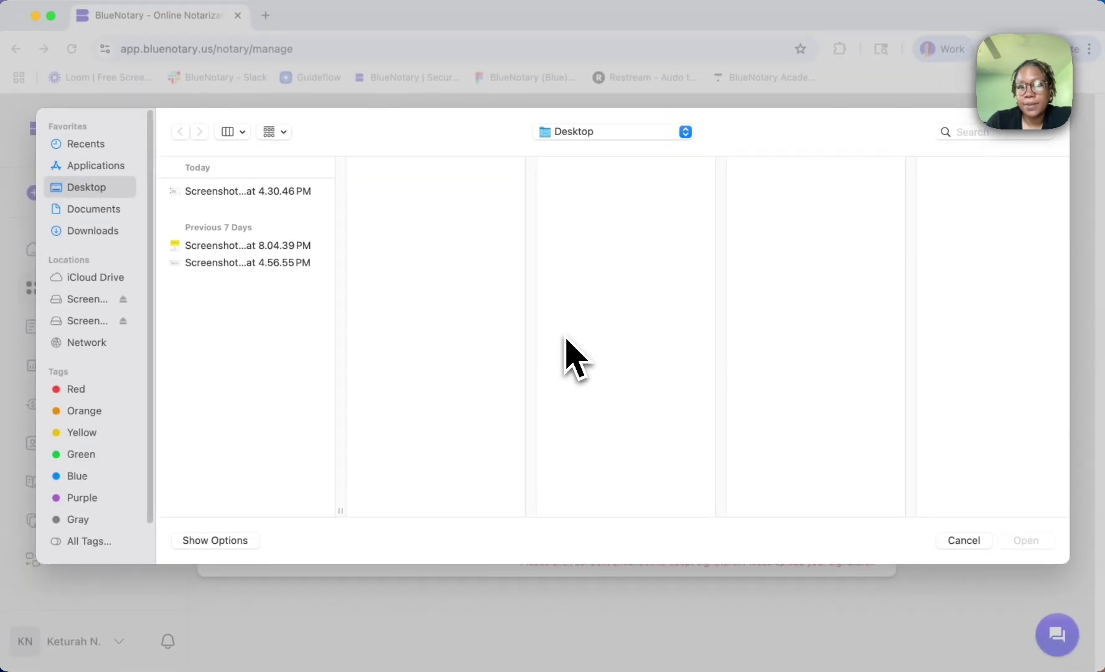
{"action": "left_click", "coordinate": [116, 210]}
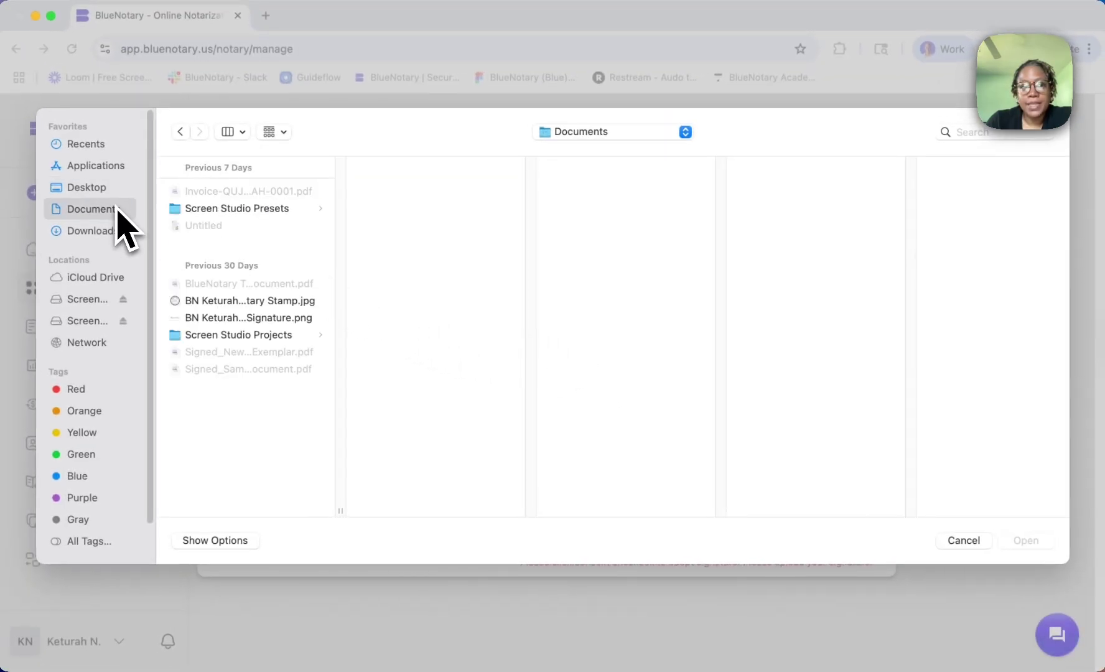
{"action": "left_click", "coordinate": [272, 319]}
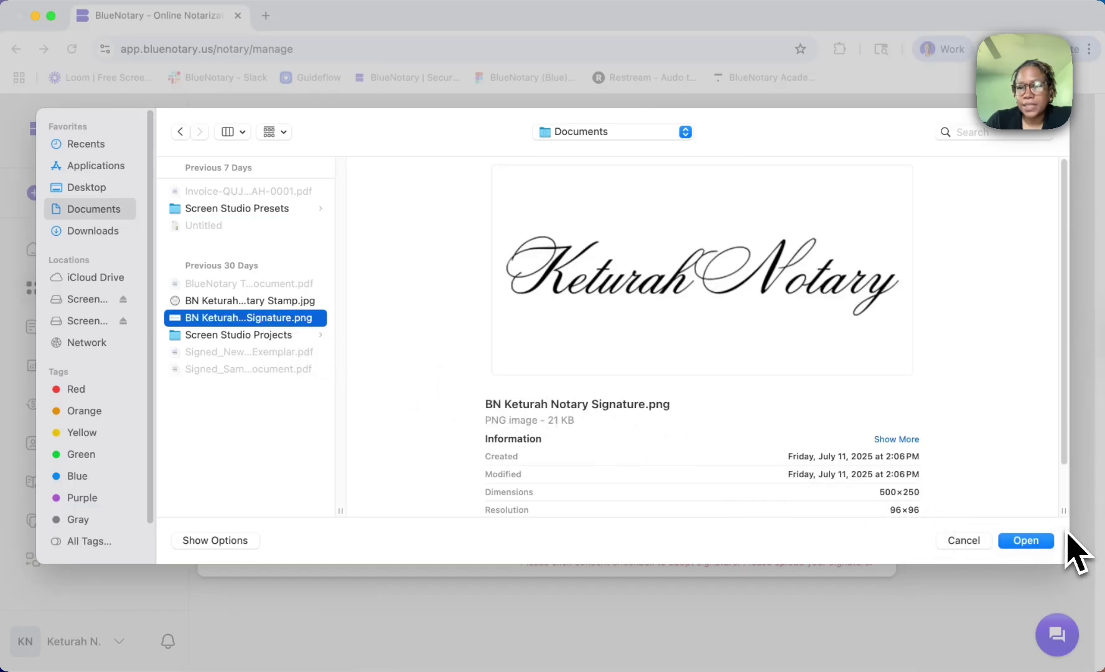
{"action": "left_click", "coordinate": [1026, 541]}
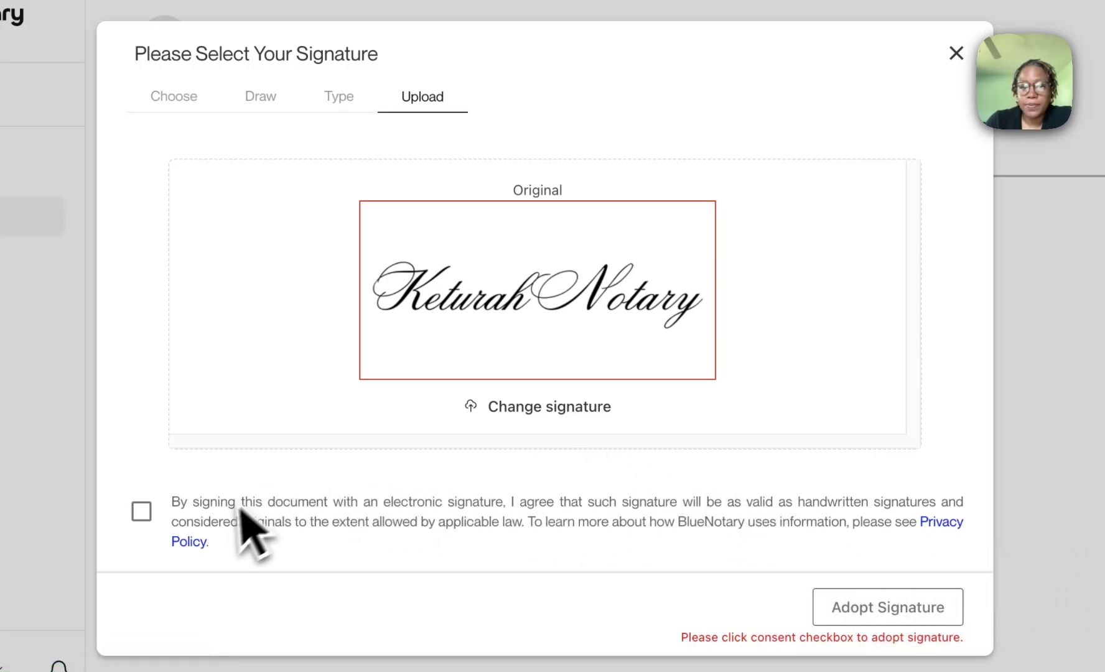
{"action": "left_click", "coordinate": [142, 511]}
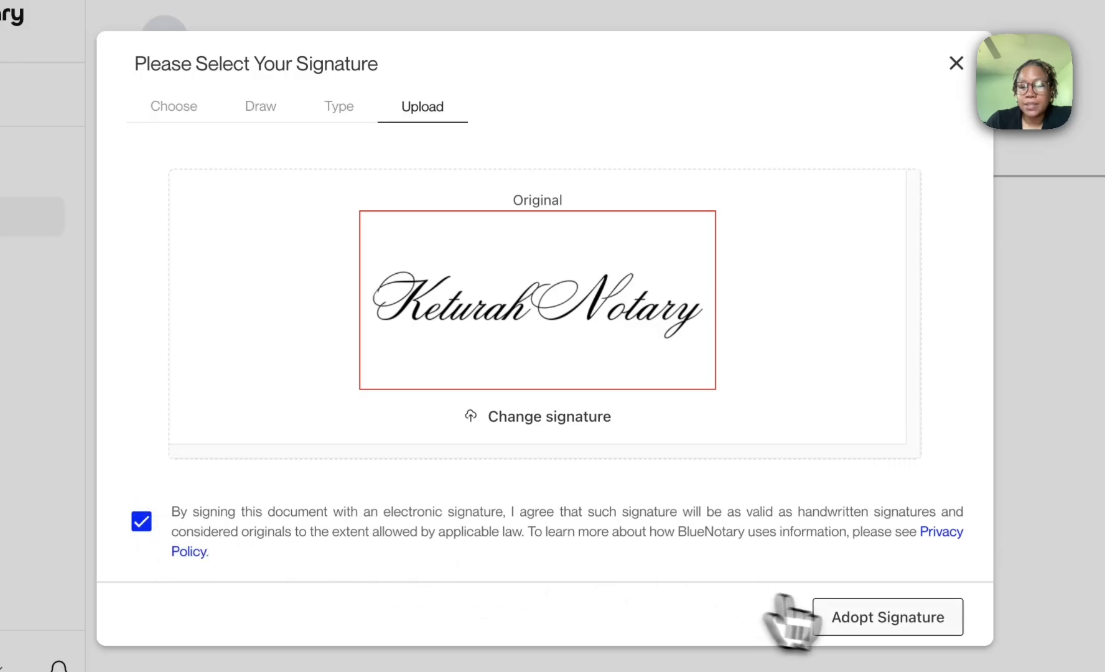
{"action": "left_click", "coordinate": [894, 618]}
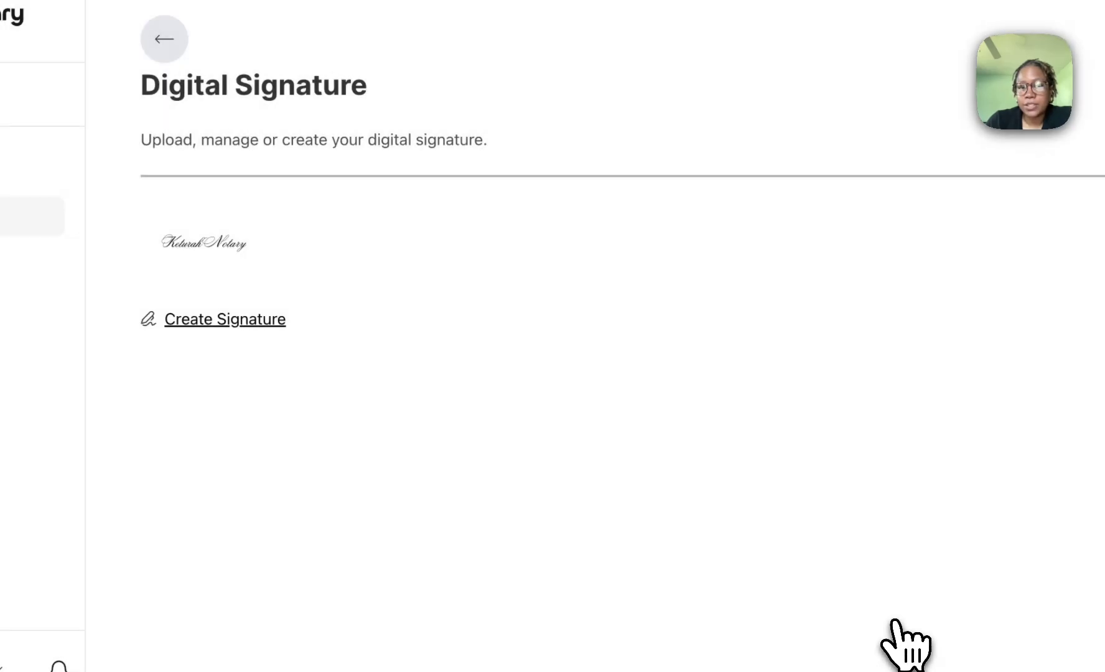
Step: Draw a second signature by hand, accept the consent, and adopt it as a saved signature
{"action": "left_click", "coordinate": [215, 324]}
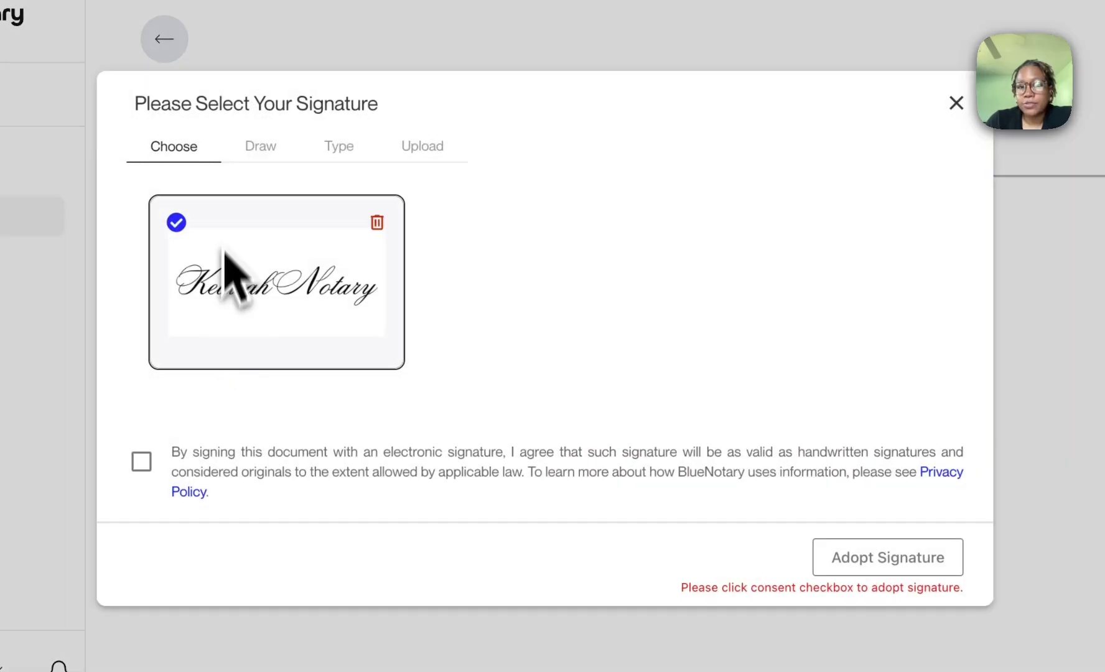
{"action": "left_click", "coordinate": [266, 157]}
{"action": "mouse_move", "coordinate": [249, 252]}
{"action": "left_mouse_down"}
{"action": "mouse_move", "coordinate": [328, 329]}
{"action": "mouse_move", "coordinate": [318, 303]}
{"action": "left_mouse_up"}
{"action": "left_click_drag", "start_coordinate": [231, 286], "coordinate": [354, 211]}
{"action": "mouse_move", "coordinate": [302, 323]}
{"action": "left_mouse_down"}
{"action": "mouse_move", "coordinate": [333, 332]}
{"action": "mouse_move", "coordinate": [491, 317]}
{"action": "left_mouse_up"}
{"action": "left_click_drag", "start_coordinate": [352, 287], "coordinate": [389, 286]}
{"action": "mouse_move", "coordinate": [417, 345]}
{"action": "left_mouse_down"}
{"action": "mouse_move", "coordinate": [471, 237]}
{"action": "mouse_move", "coordinate": [518, 240]}
{"action": "left_mouse_up"}
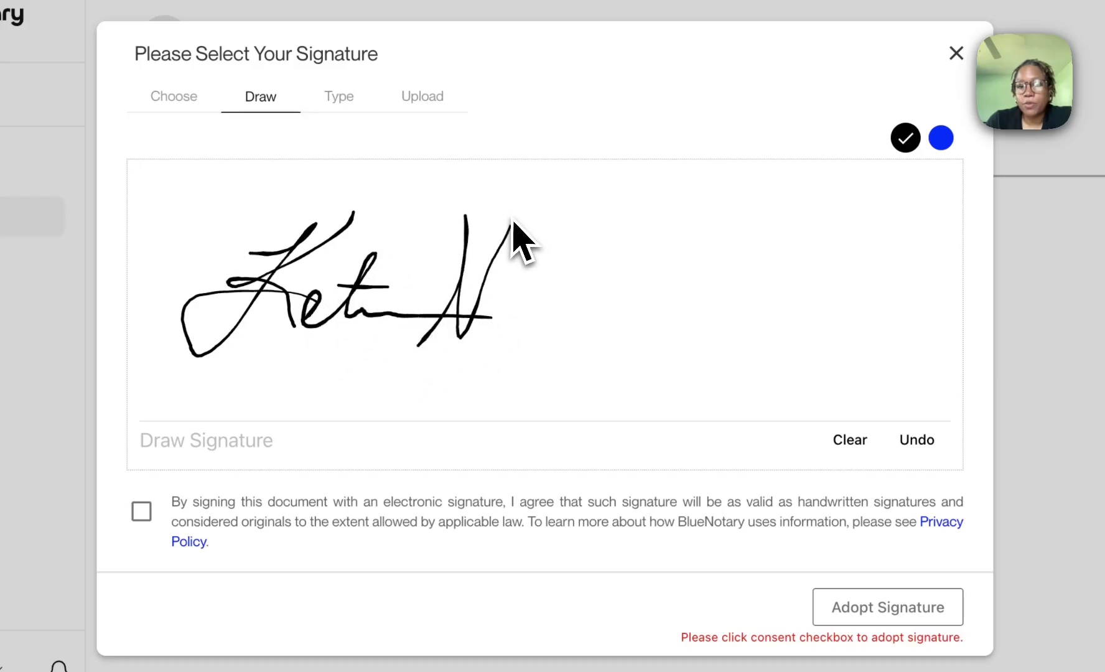
{"action": "mouse_move", "coordinate": [498, 283]}
{"action": "left_mouse_down"}
{"action": "mouse_move", "coordinate": [500, 340]}
{"action": "mouse_move", "coordinate": [540, 254]}
{"action": "mouse_move", "coordinate": [530, 303]}
{"action": "left_mouse_up"}
{"action": "mouse_move", "coordinate": [526, 290]}
{"action": "left_mouse_down"}
{"action": "mouse_move", "coordinate": [554, 287]}
{"action": "mouse_move", "coordinate": [575, 315]}
{"action": "mouse_move", "coordinate": [763, 315]}
{"action": "left_mouse_up"}
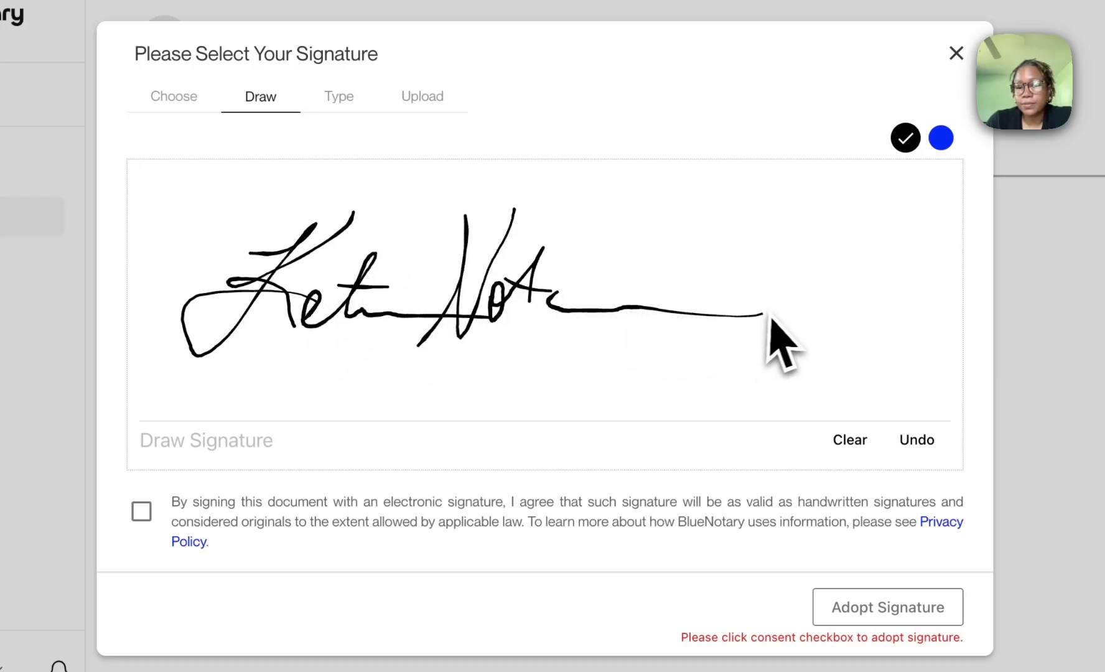
{"action": "left_click", "coordinate": [142, 511]}
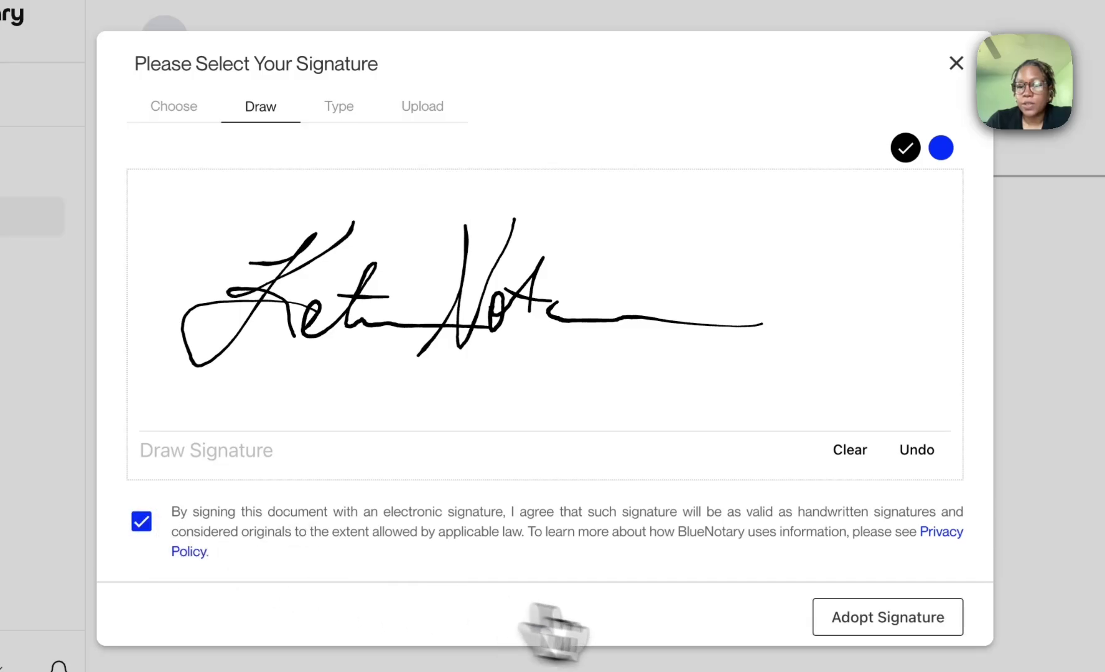
{"action": "left_click", "coordinate": [836, 617]}
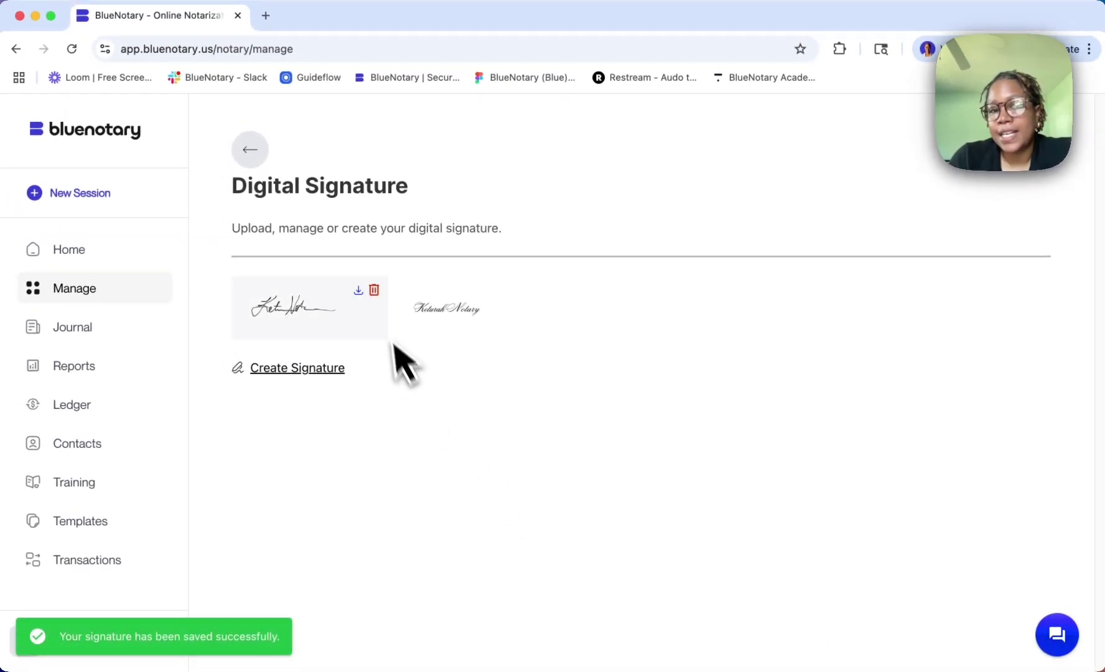